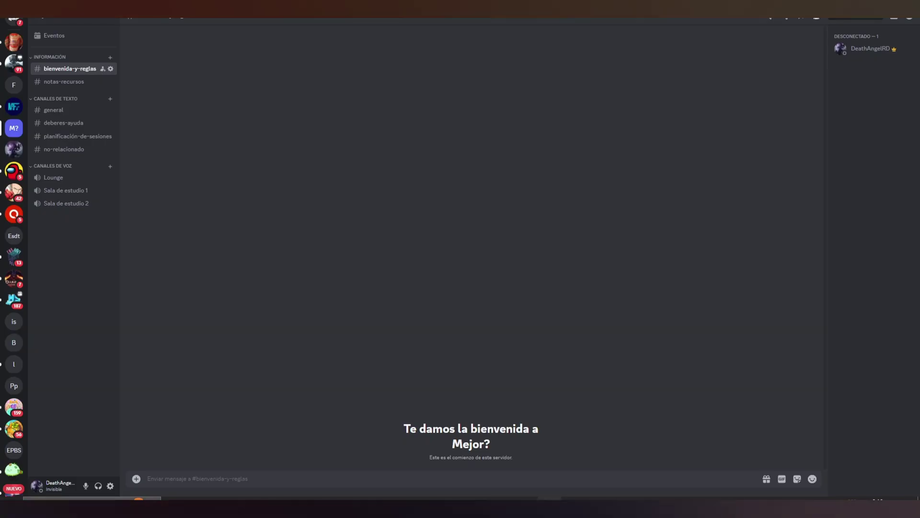
# Attach Captura.PNG from the Imágenes folder to a new message in bienvenida-y-reglas
pyautogui.click(137, 479)
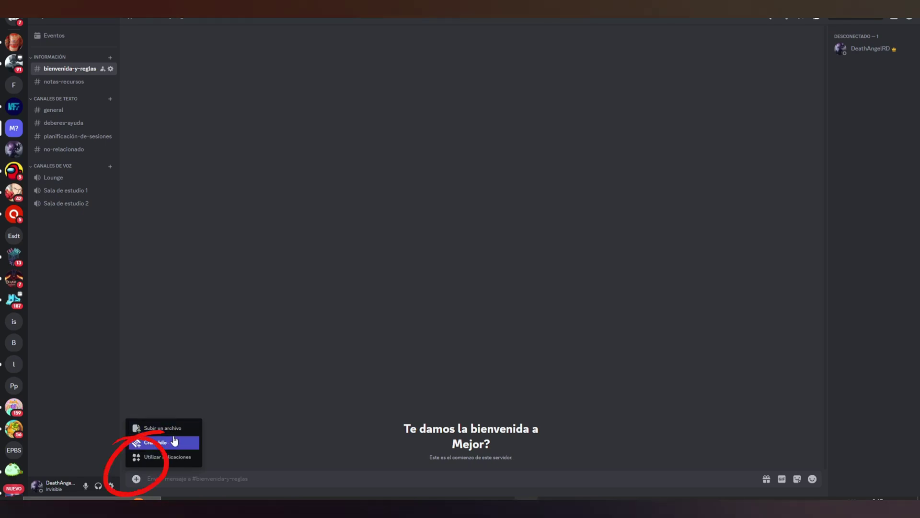
pyautogui.click(159, 430)
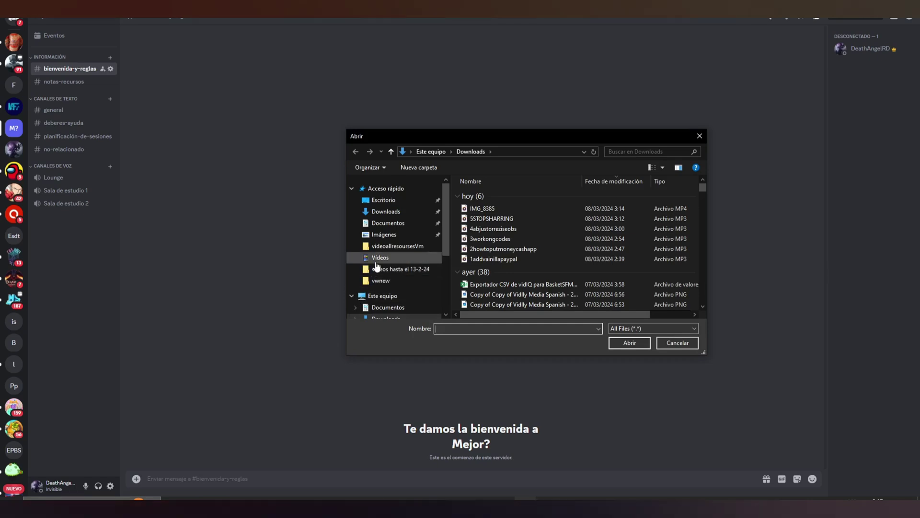
pyautogui.click(379, 257)
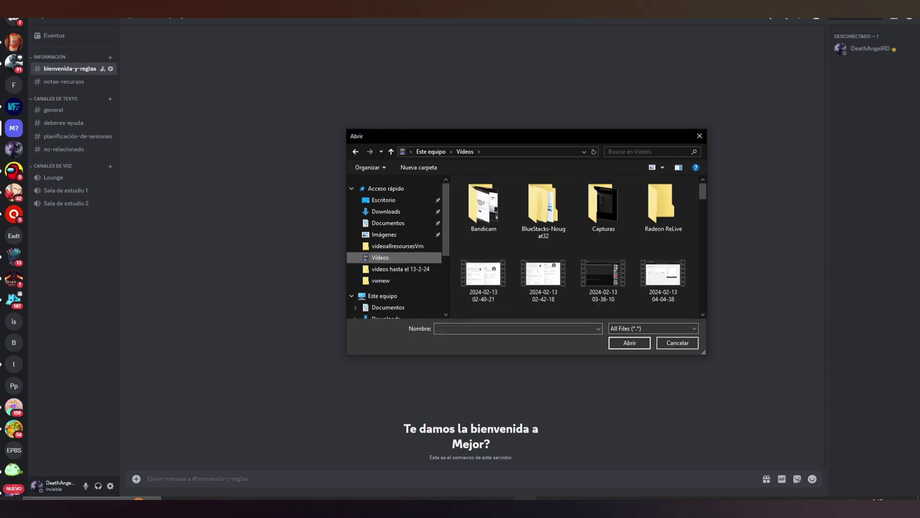
pyautogui.click(384, 234)
pyautogui.doubleClick(602, 215)
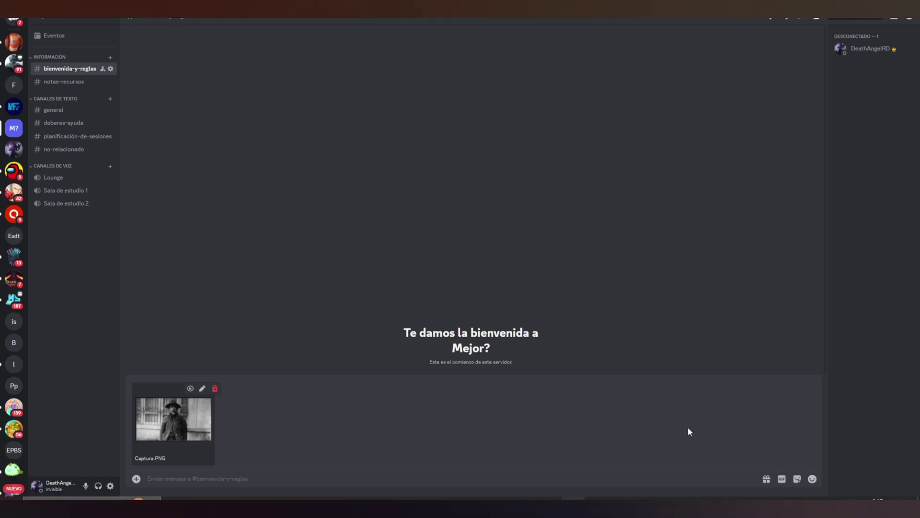
# Send the Captura.PNG message, then remove it via Eliminar mensaje and confirm
pyautogui.press('Return')
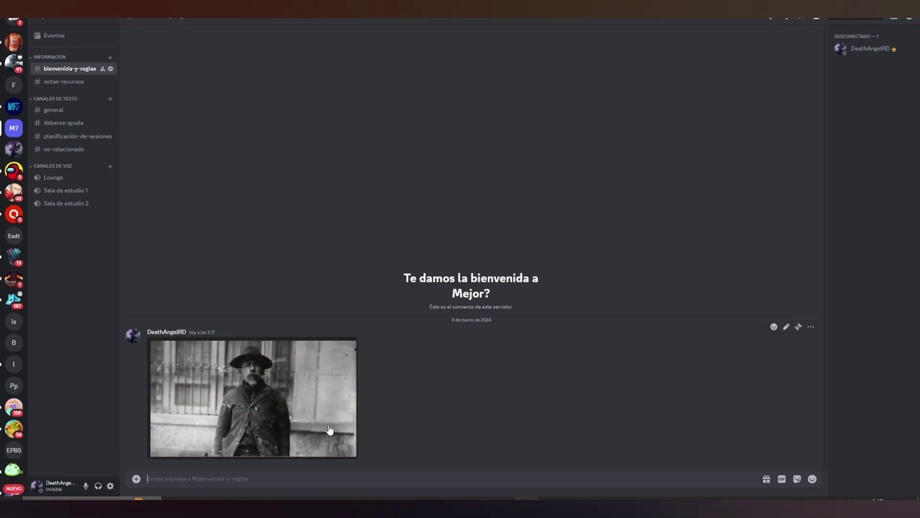
pyautogui.click(811, 329)
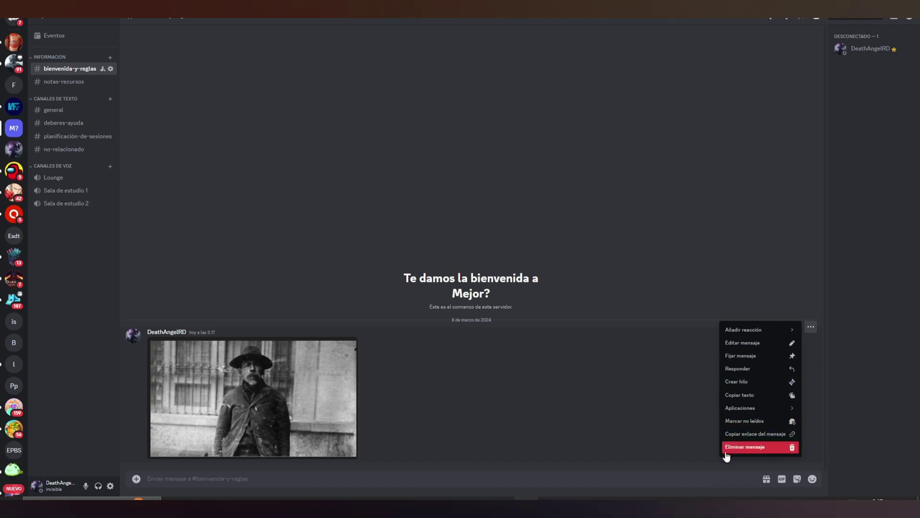
pyautogui.click(784, 447)
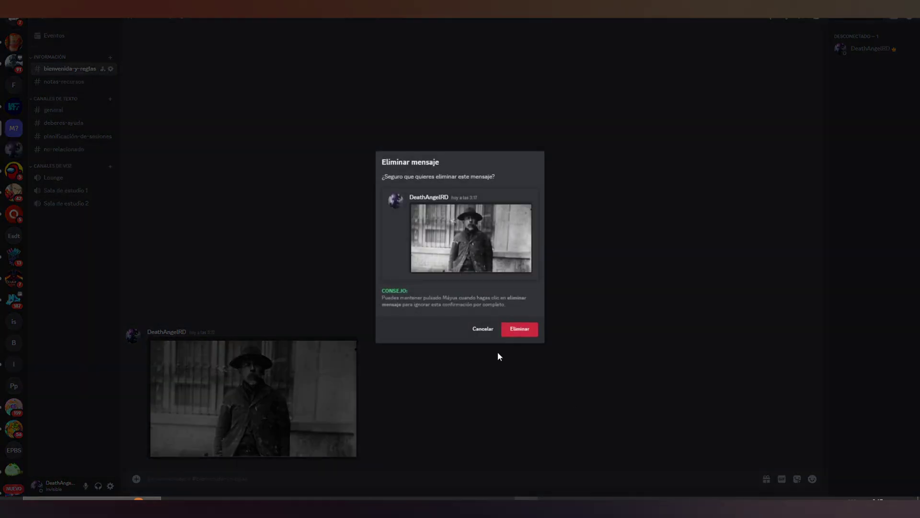
pyautogui.click(523, 330)
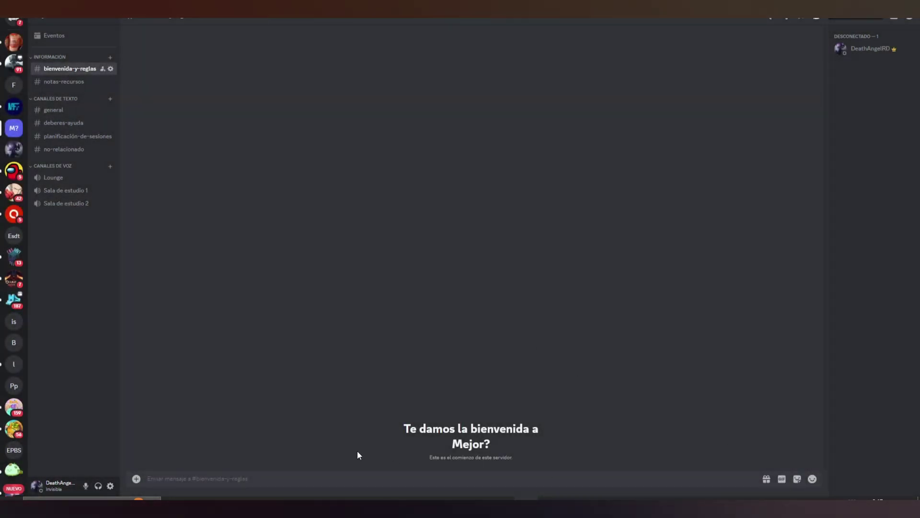